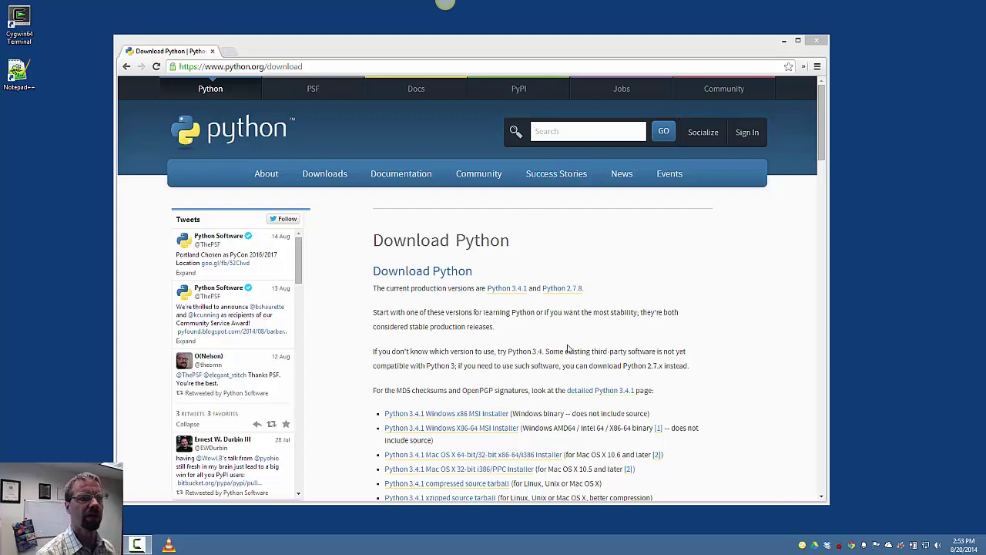
# Step: Bring Chrome forward and scroll python.org's download page to the Python 3.4.1 installer links
pyautogui.click(408, 287)
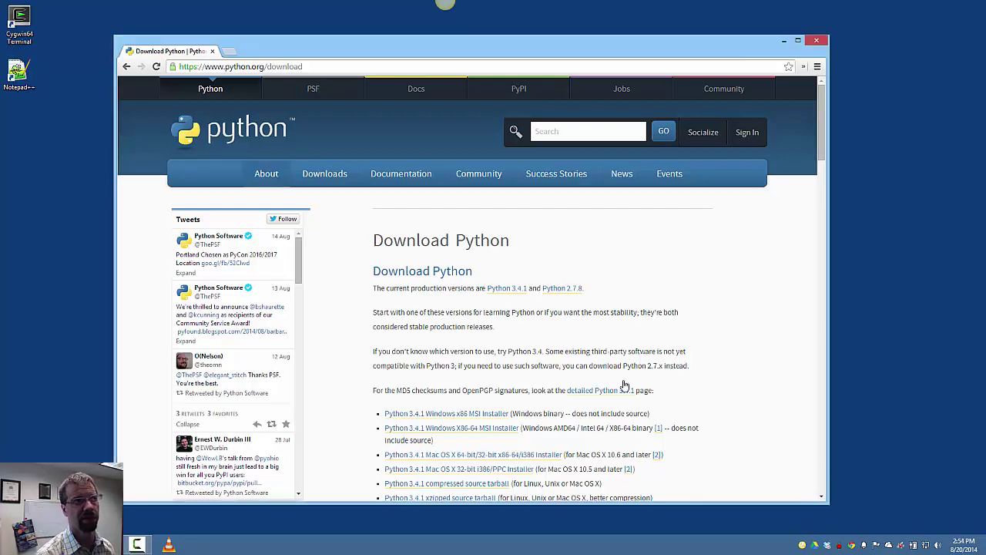
pyautogui.moveTo(318, 169)
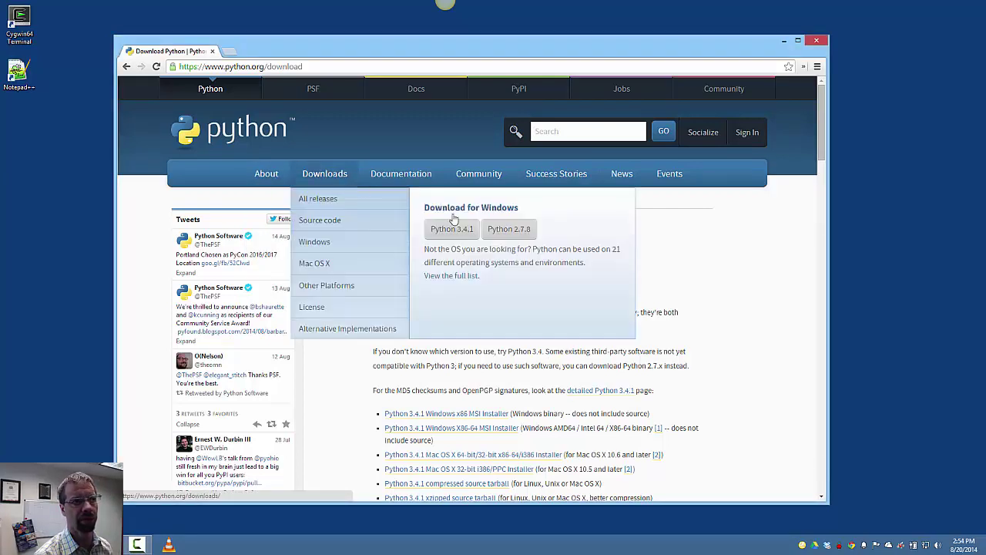
pyautogui.scroll(-1, 741, 355)
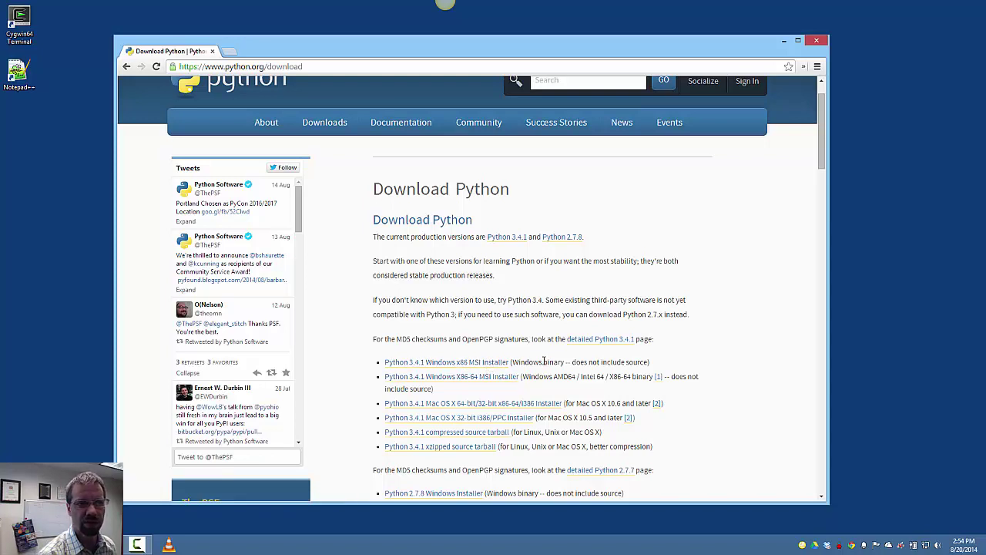
# Step: Download the Python 3.4.1 Windows X86-64 MSI installer, python-3.4.1.amd64.msi
pyautogui.click(490, 380)
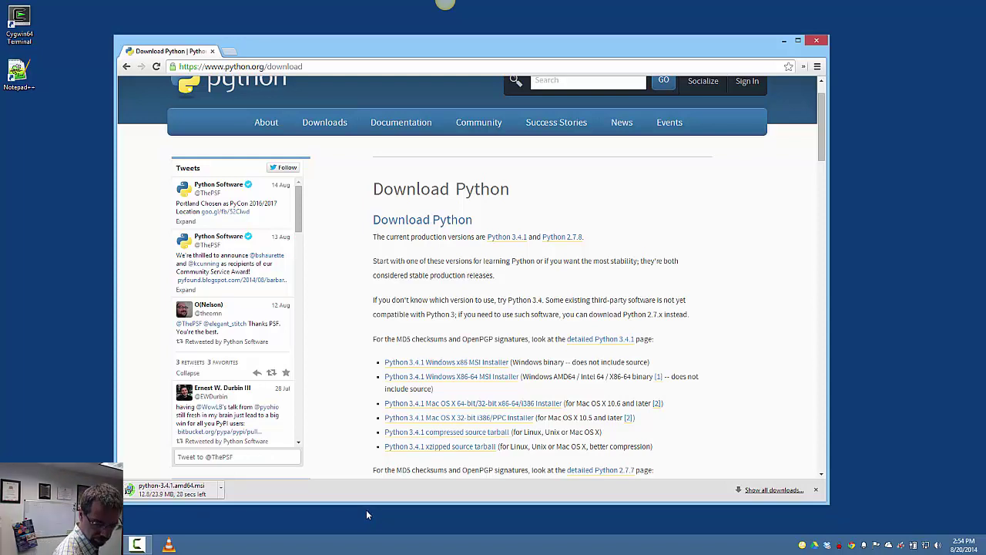
pyautogui.click(136, 545)
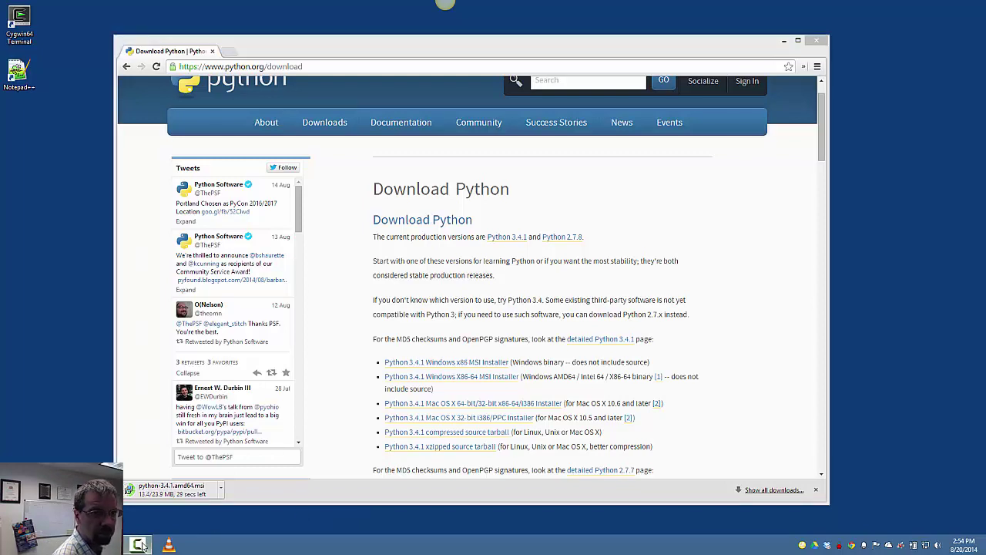
pyautogui.click(937, 499)
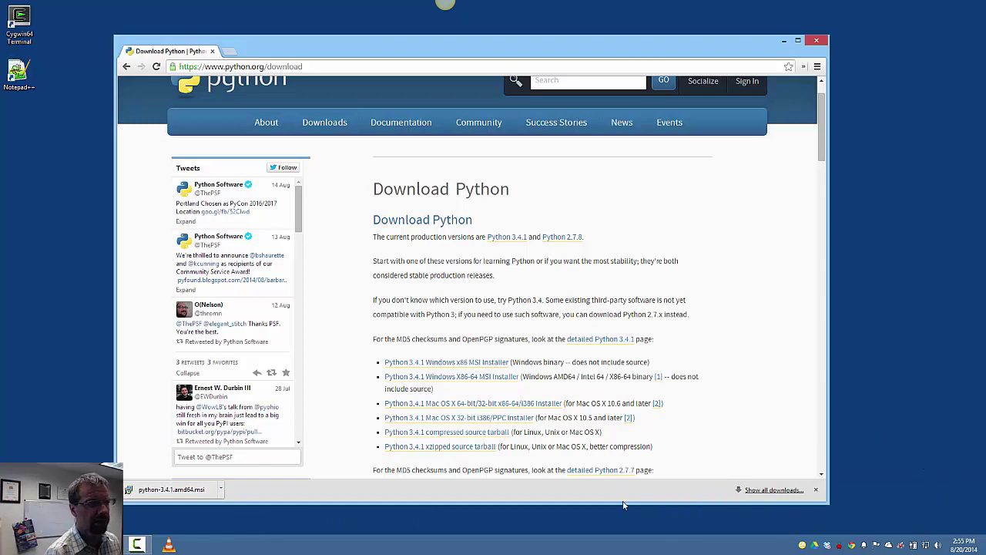
# Step: Run python-3.4.1.amd64.msi and install for all users into C:\Python34\ with default features
pyautogui.click(168, 492)
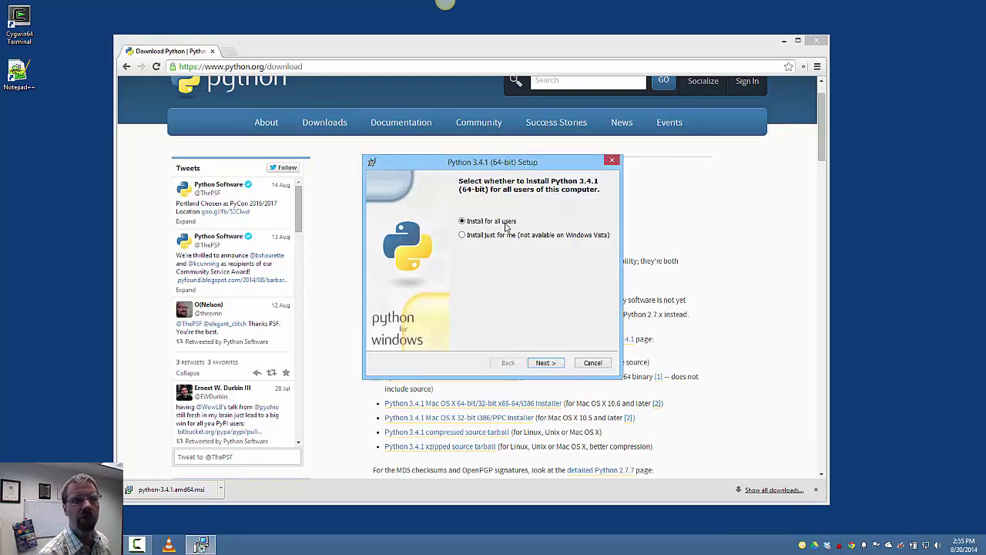
pyautogui.click(559, 364)
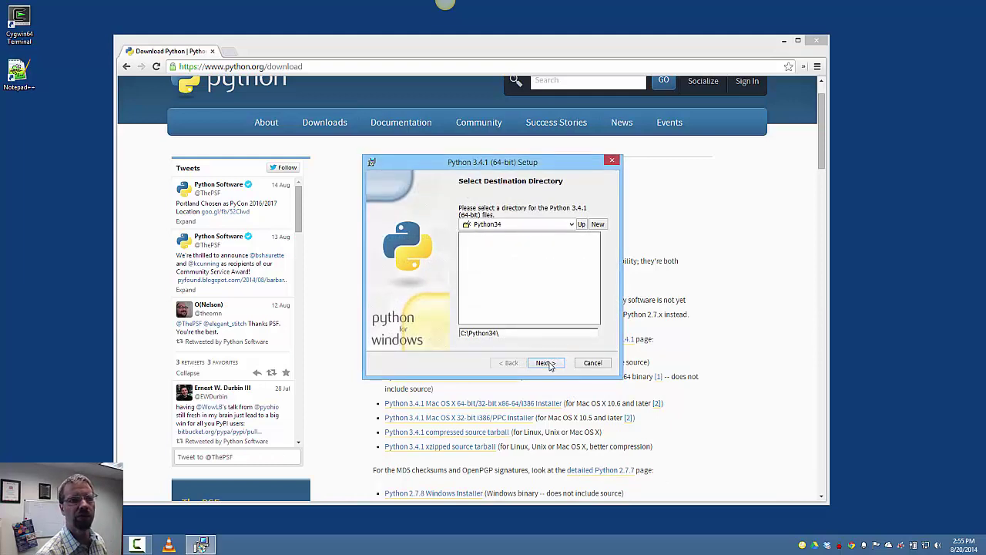
pyautogui.click(546, 363)
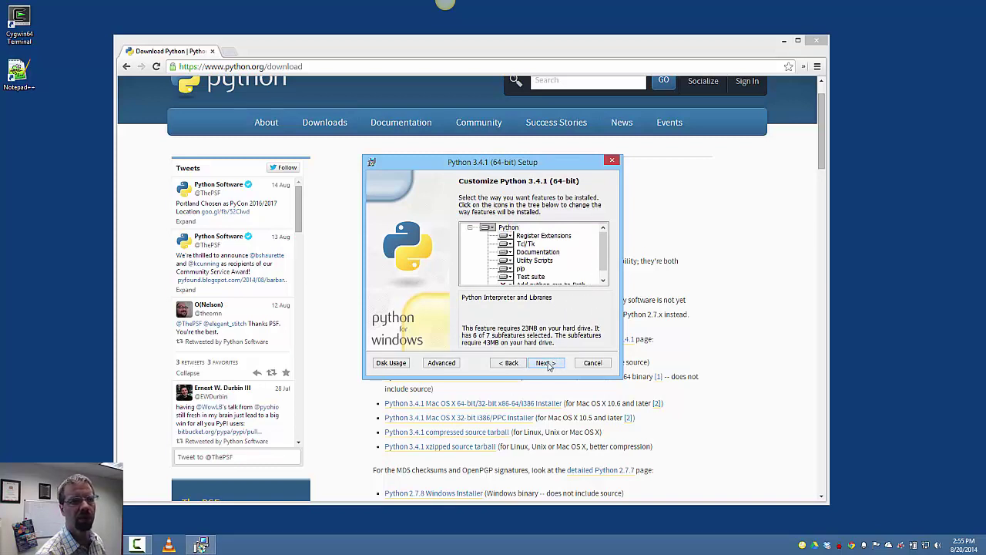
pyautogui.click(547, 361)
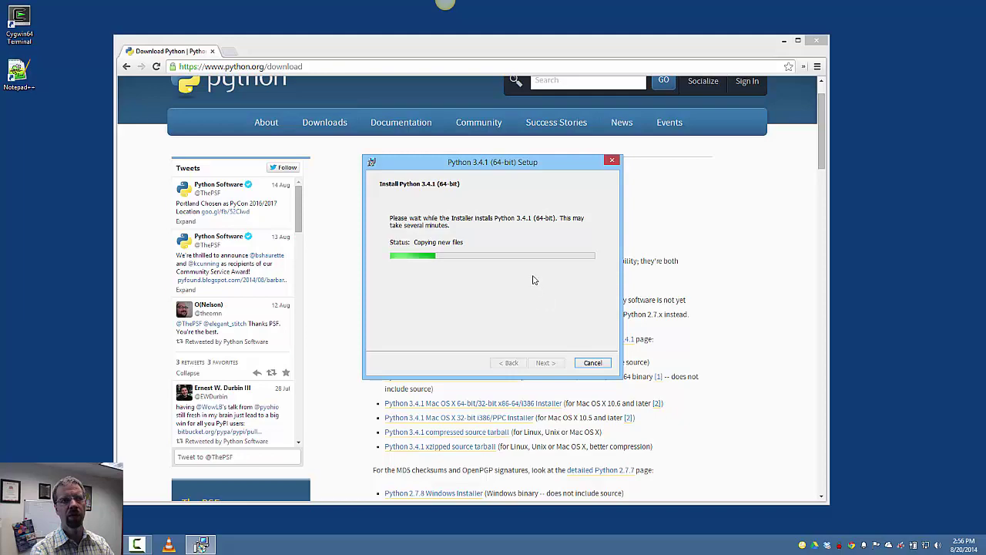
# Step: Browse the python.org download page while setup runs, then return to the finished installer
pyautogui.click(706, 294)
pyautogui.scroll(1, 703, 290)
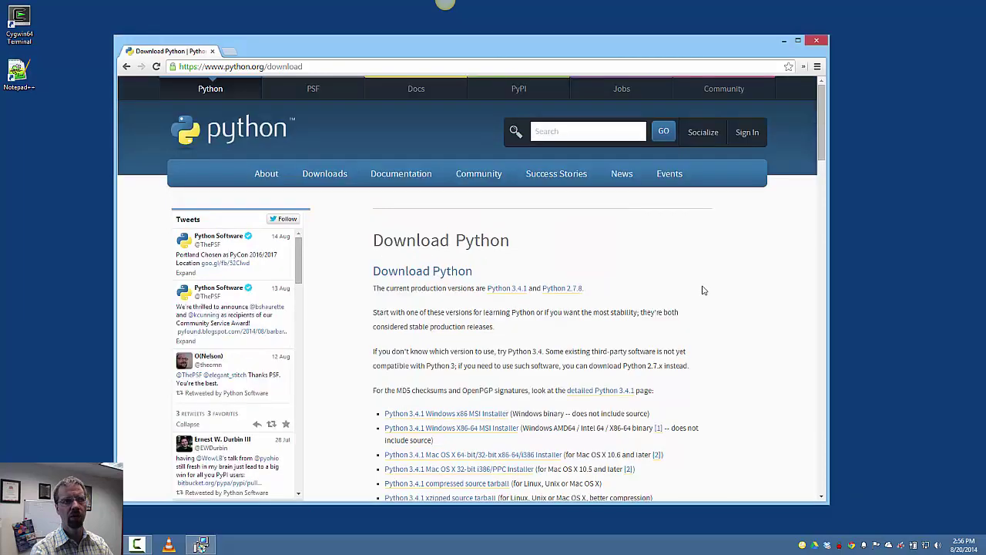
pyautogui.scroll(-2, 544, 190)
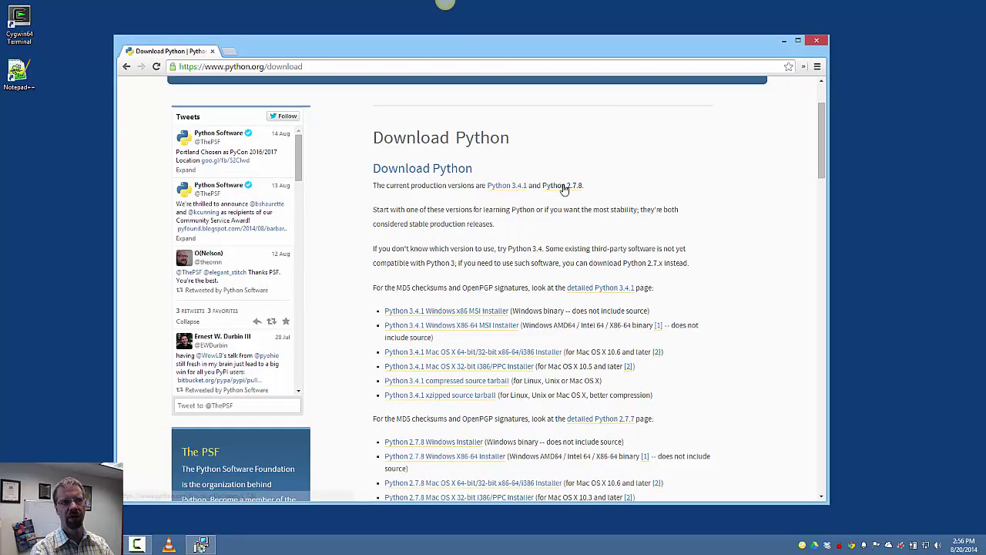
pyautogui.scroll(-6, 641, 257)
pyautogui.scroll(1, 640, 257)
pyautogui.click(443, 199)
pyautogui.scroll(6, 504, 262)
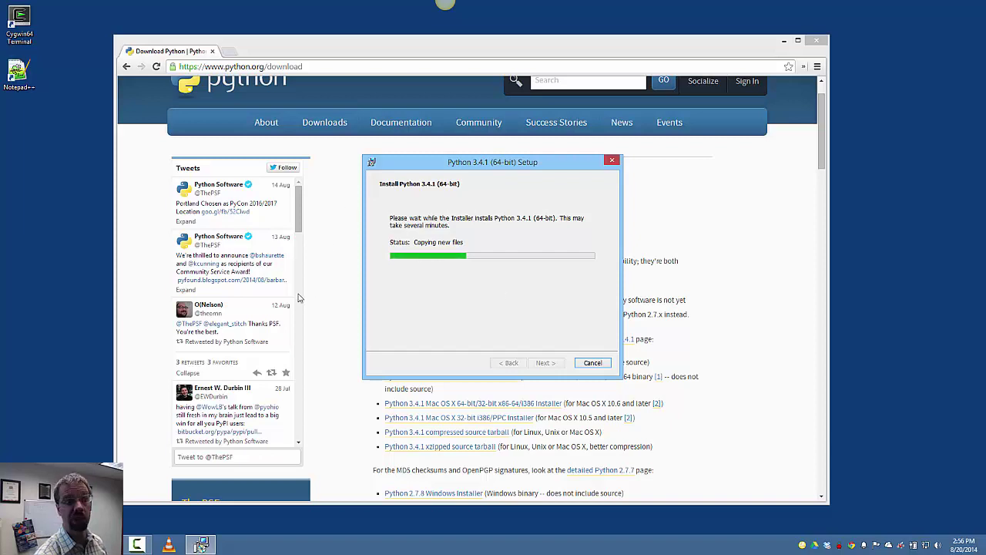
pyautogui.click(200, 545)
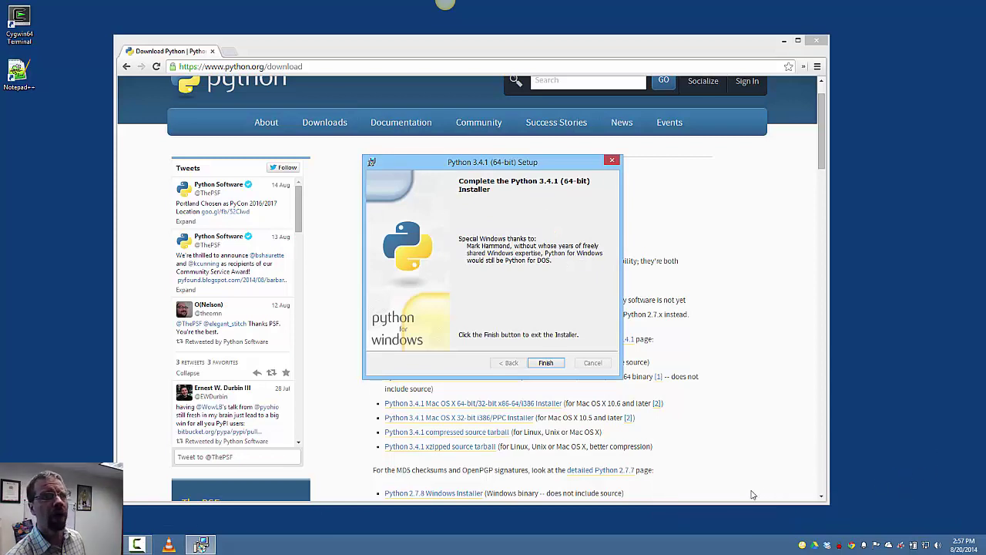
# Step: Close the completed Python installer with Finish and launch a Cygwin64 Terminal
pyautogui.click(546, 363)
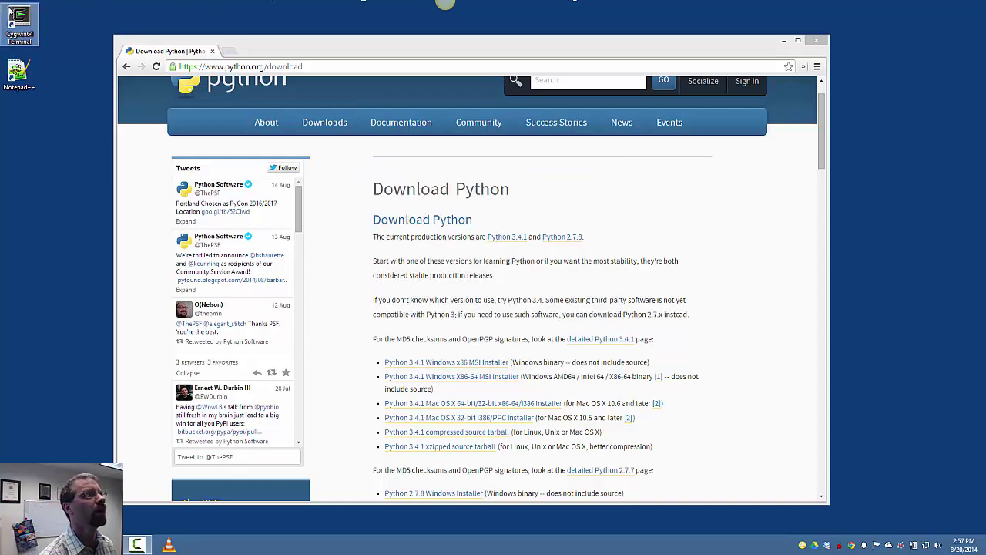
pyautogui.click(19, 23)
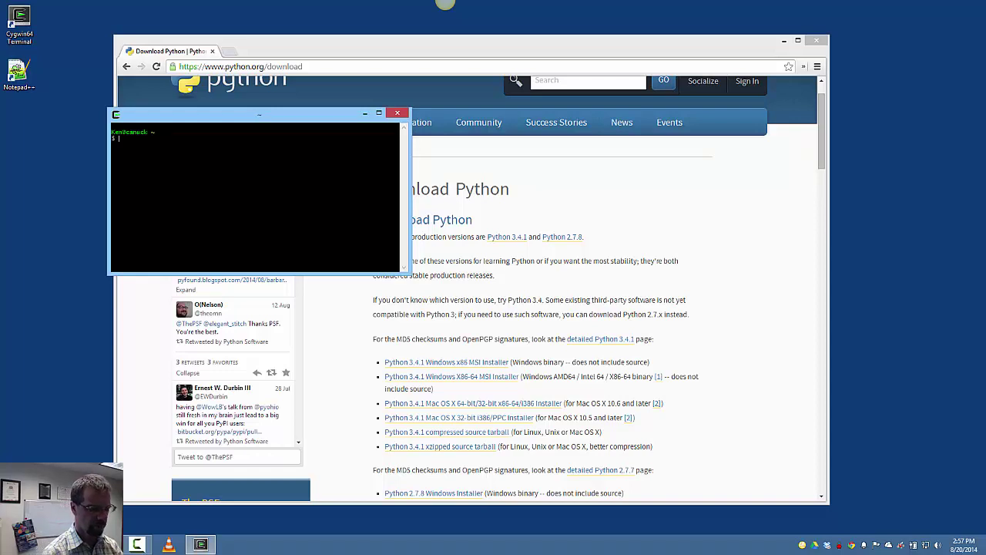
# Step: Run python in Cygwin, which fails with 'python: command not found'
pyautogui.write('thon')
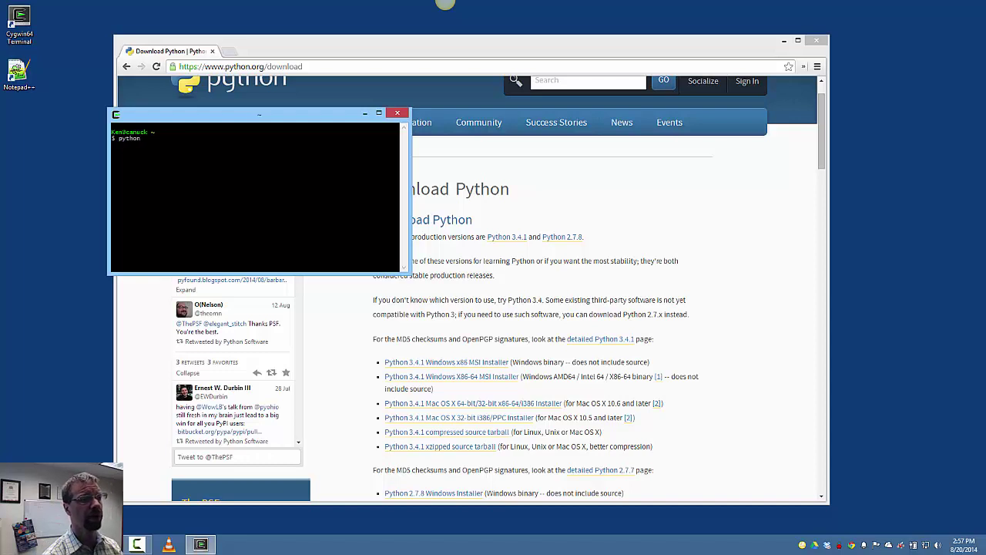
pyautogui.press('Return')
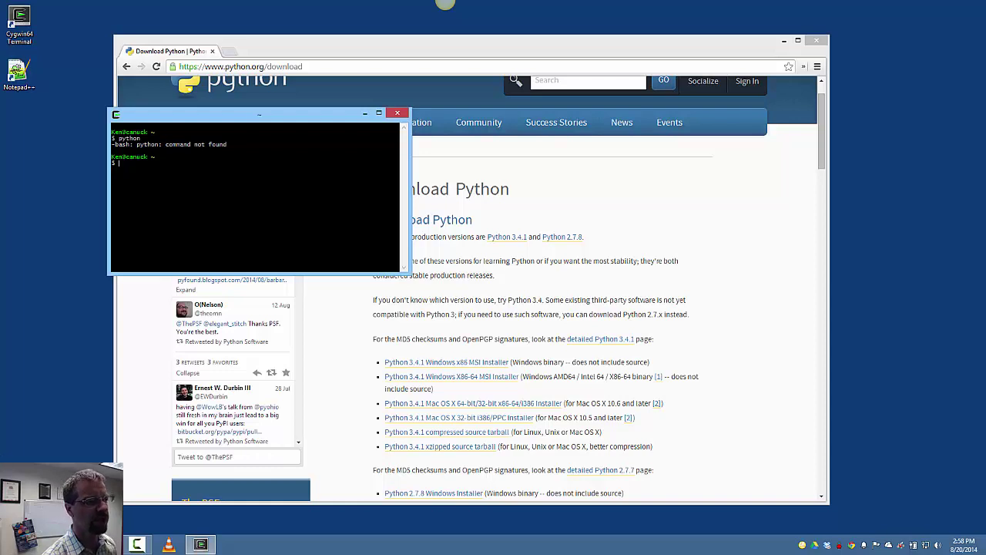
pyautogui.click(523, 220)
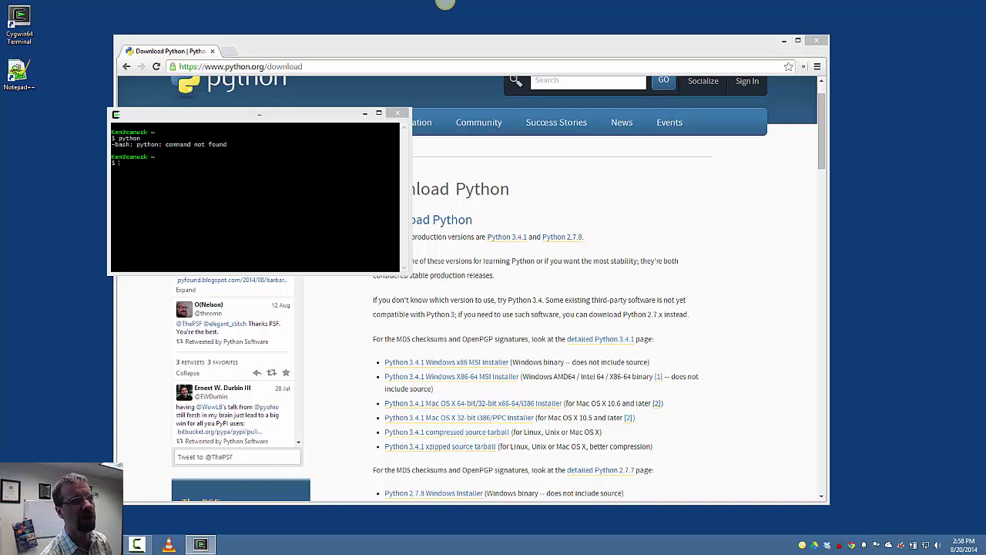
# Step: Find python.exe in C:\Python34 using File Explorer, then begin typing /cygdrive/c/Py in Cygwin
pyautogui.press('super+e')
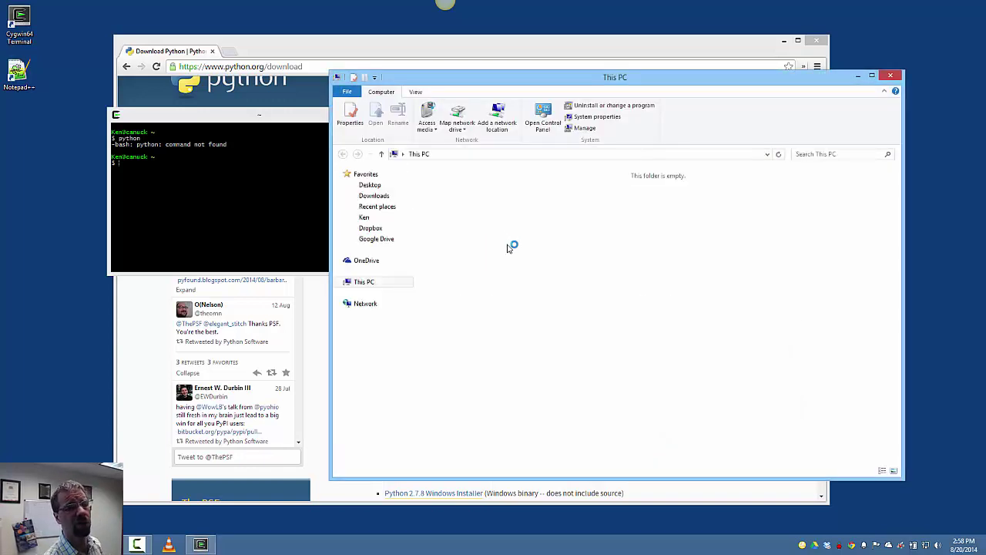
pyautogui.click(492, 272)
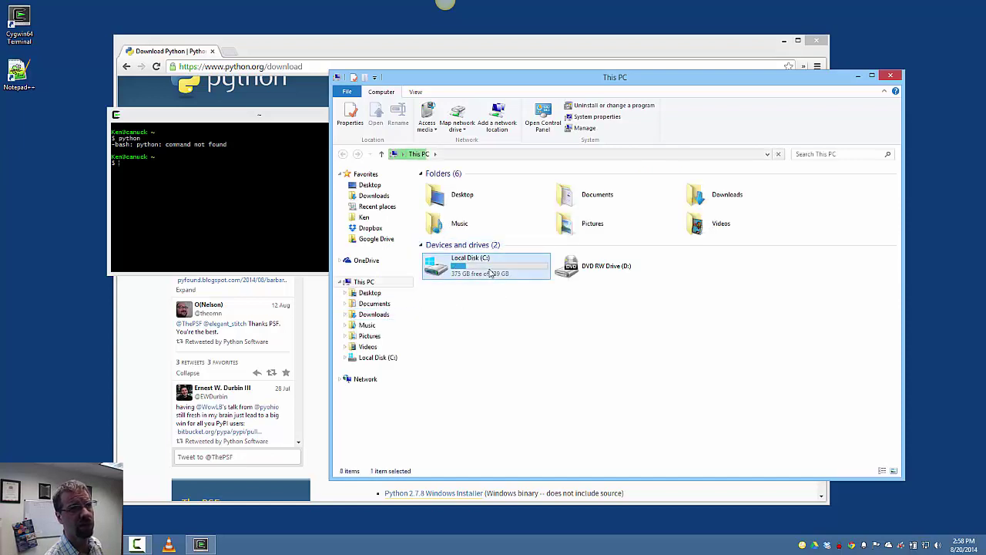
pyautogui.doubleClick(476, 276)
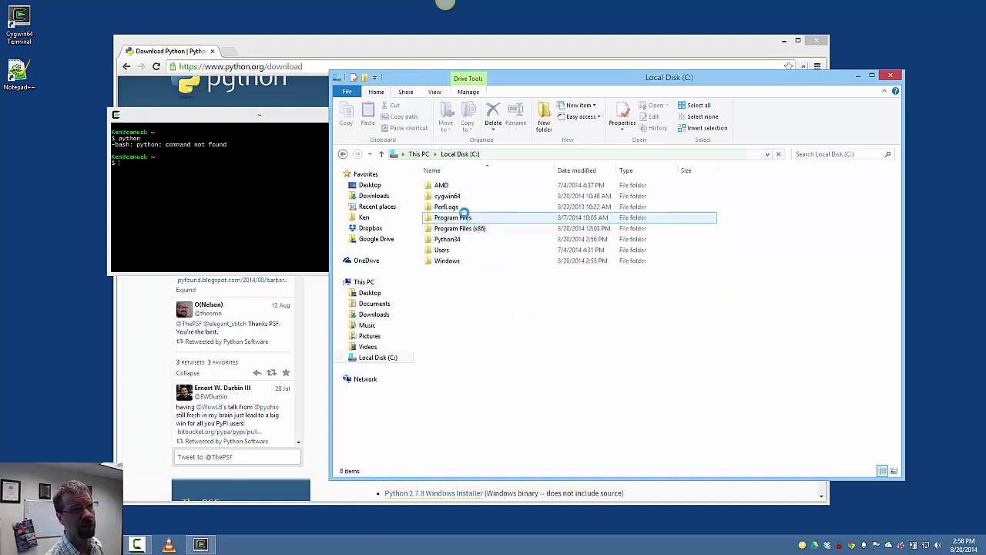
pyautogui.click(467, 242)
pyautogui.doubleClick(466, 242)
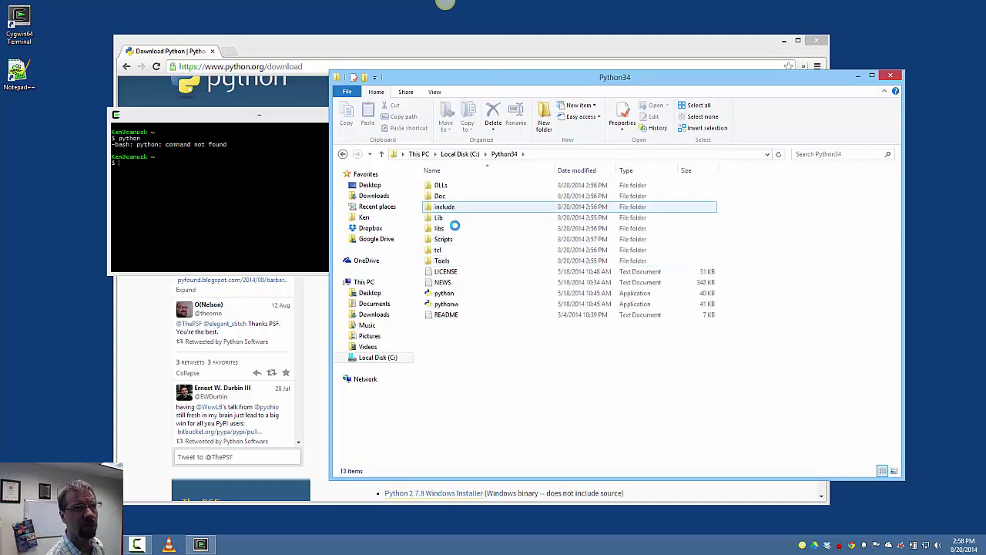
pyautogui.click(452, 296)
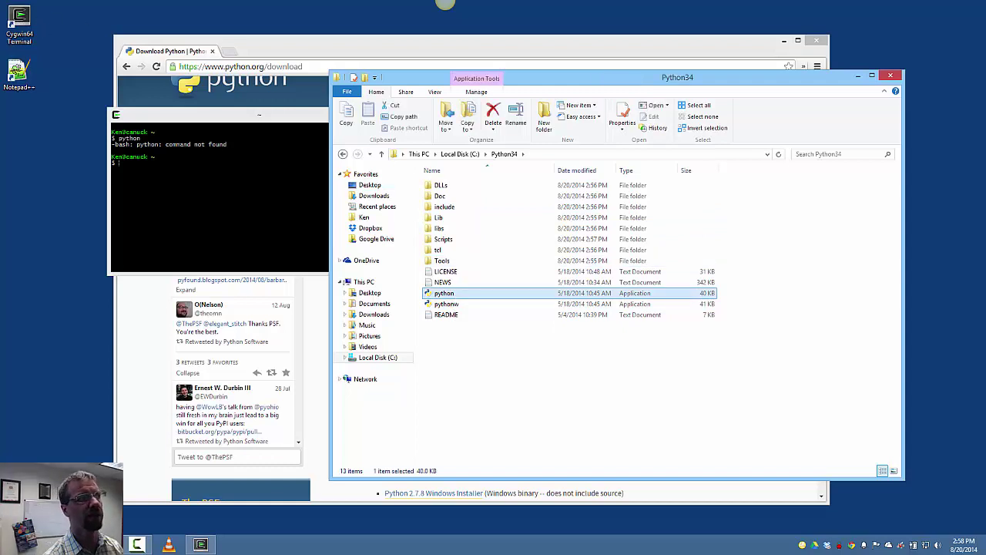
pyautogui.hotkey('alt', 'Tab')
pyautogui.write('/cygdrive/')
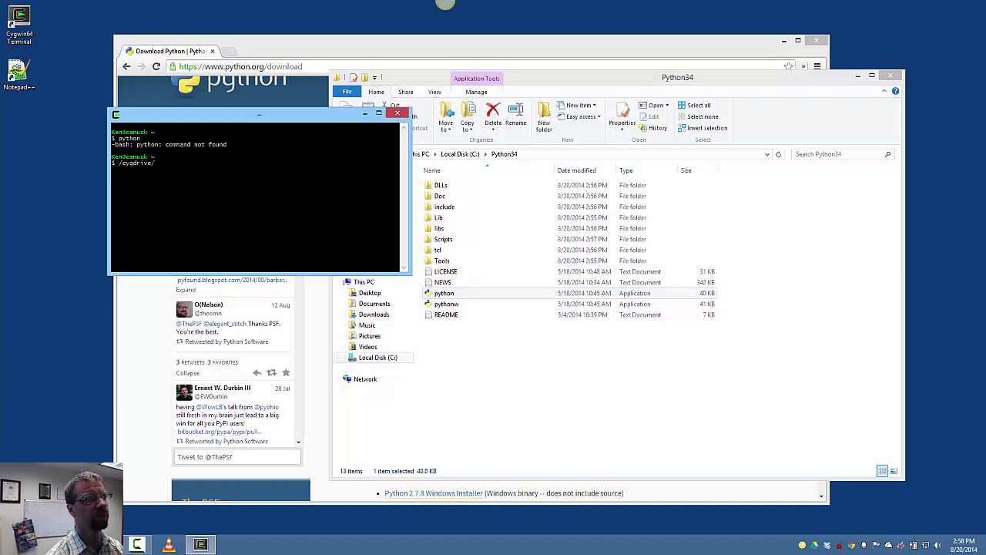
pyautogui.write('c/')
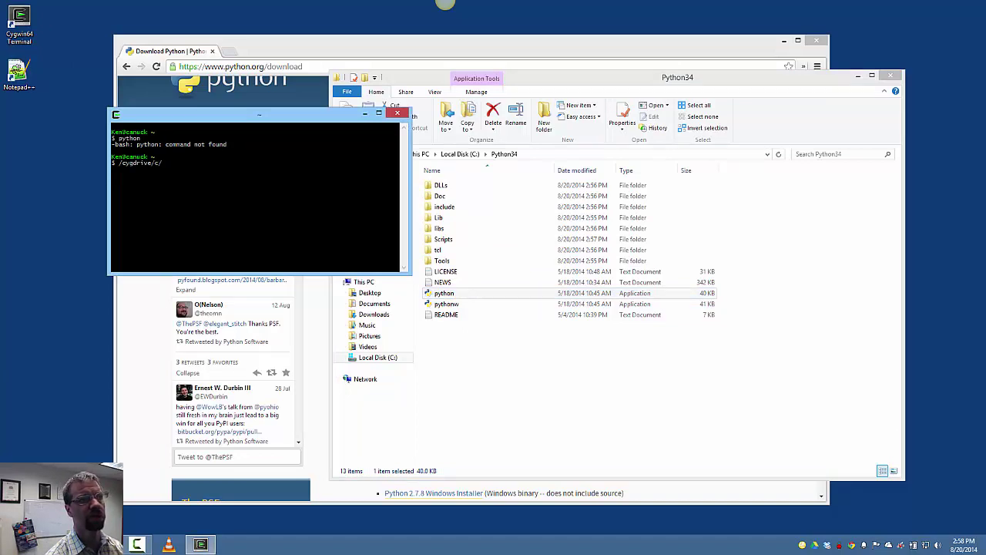
pyautogui.write('Py')
# Step: Run /cygdrive/c/Python34/python, then rerun it with -V to print Python 3.4.1
pyautogui.press('Tab')
pyautogui.write('python')
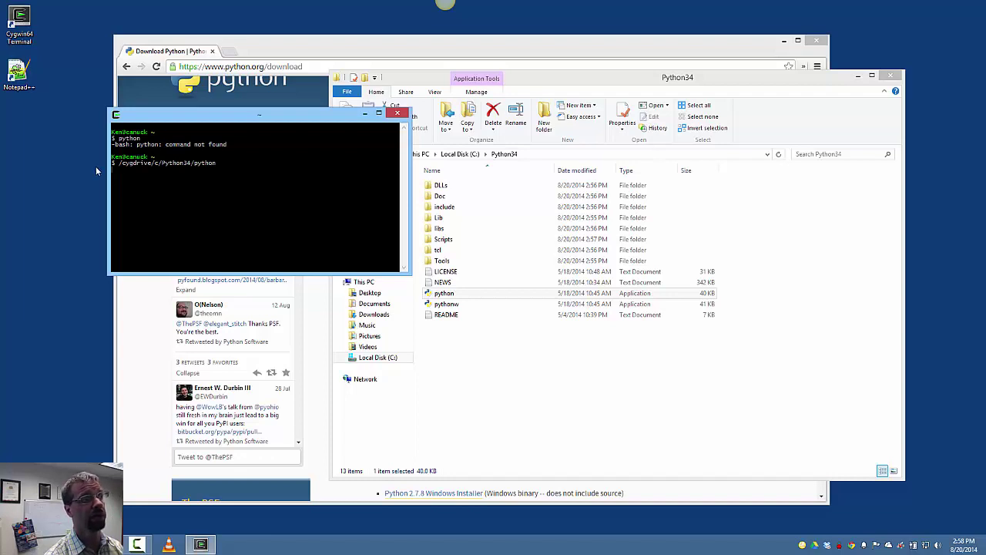
pyautogui.moveTo(109, 273); pyautogui.dragTo(83, 384)
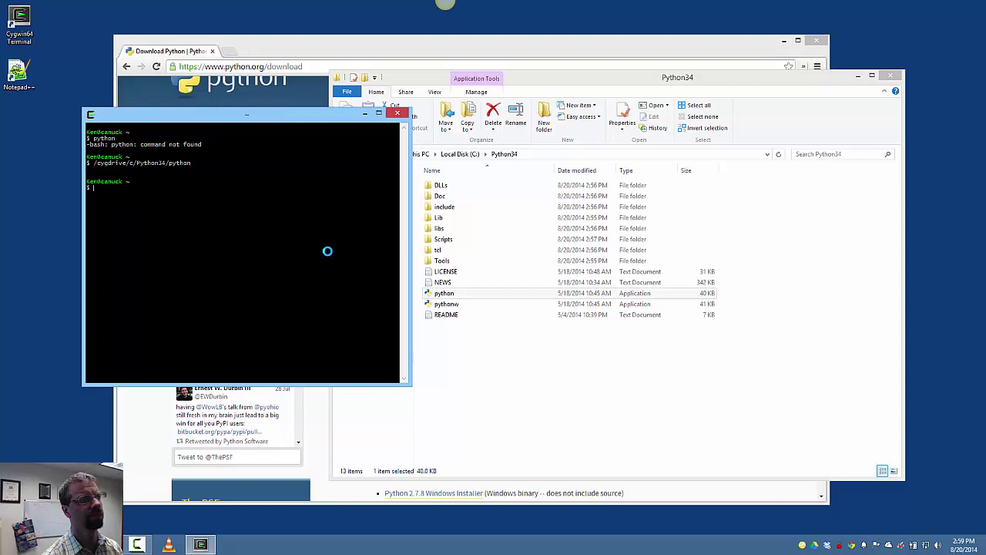
pyautogui.press('Up')
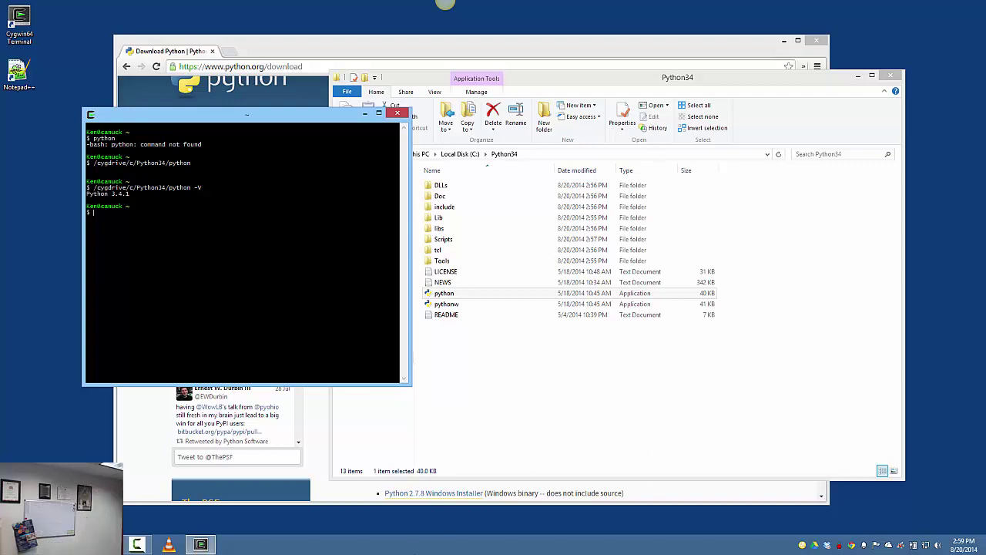
pyautogui.click(134, 545)
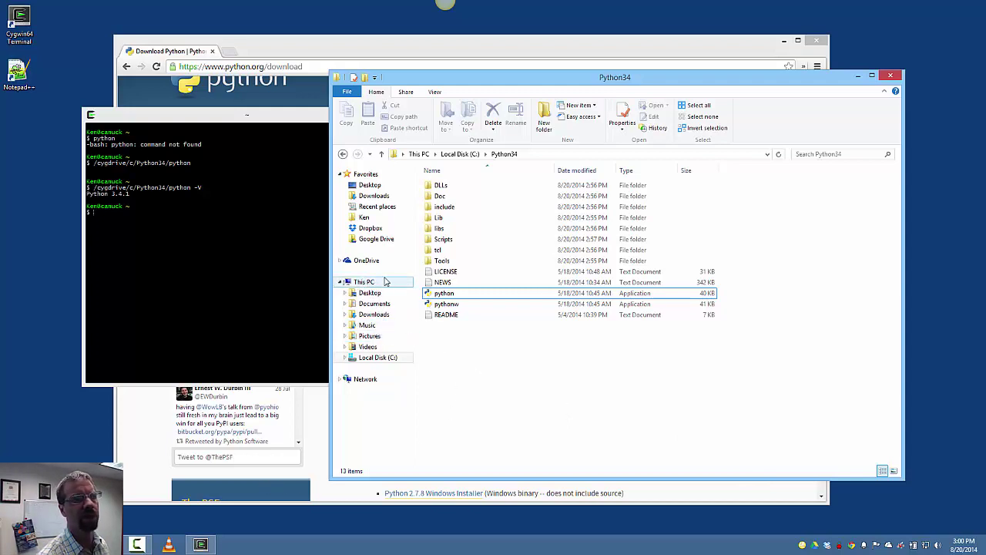
# Step: Reach System Properties' Advanced tab via This PC > Properties > Advanced system settings
pyautogui.rightClick(386, 282)
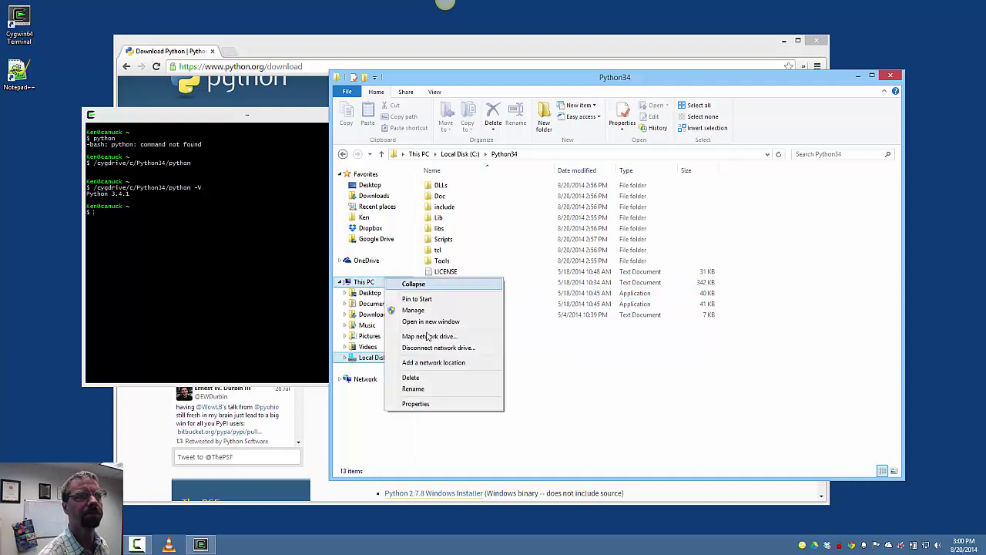
pyautogui.click(428, 403)
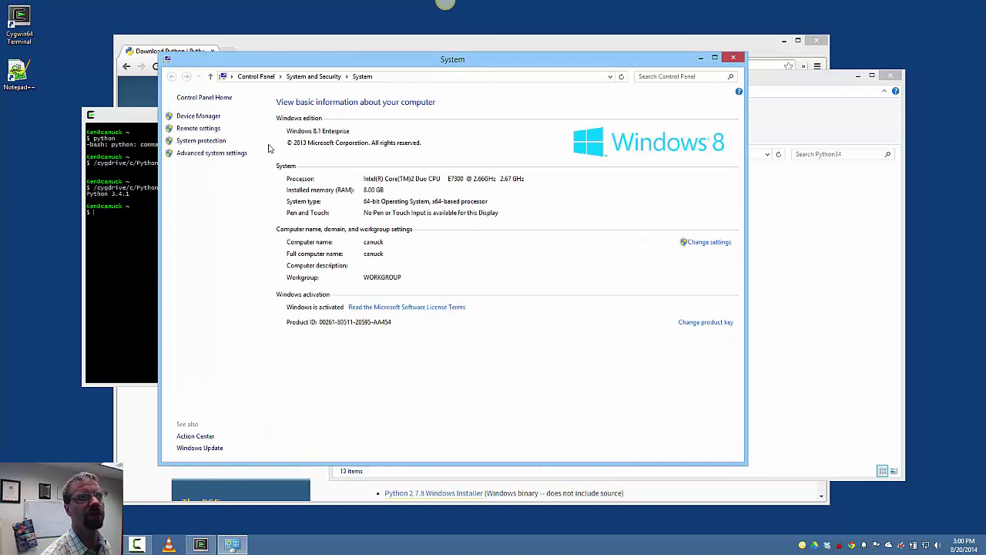
pyautogui.click(209, 154)
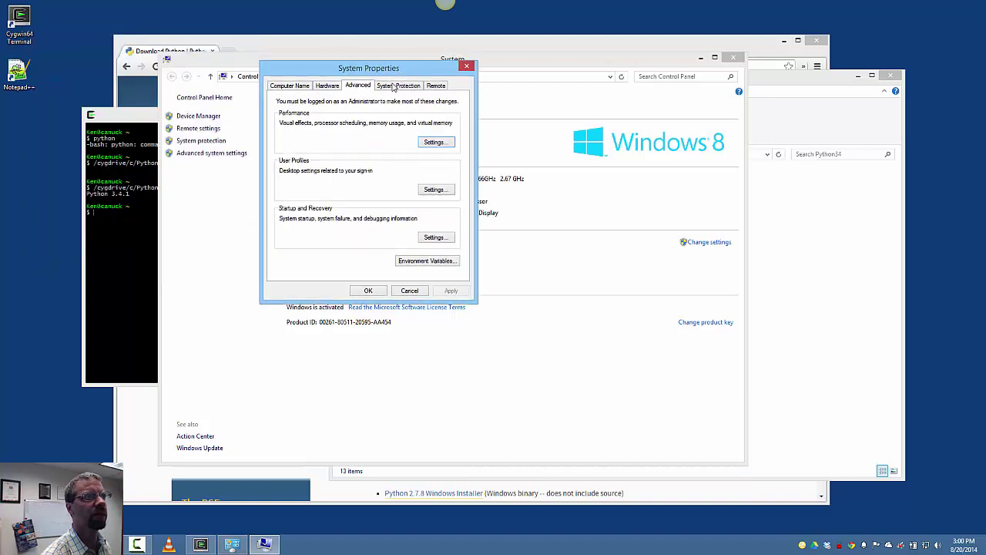
pyautogui.click(300, 94)
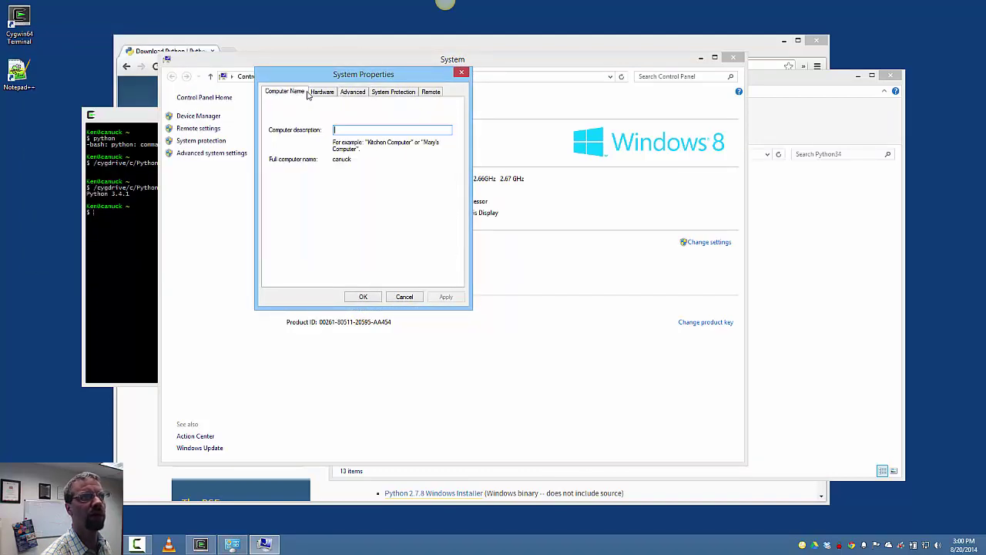
pyautogui.click(350, 93)
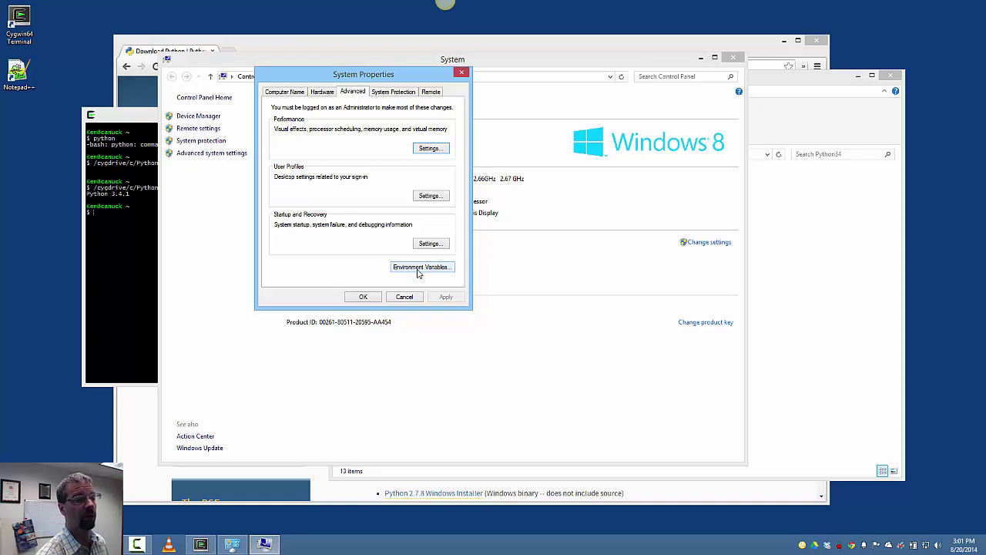
# Step: Open Environment Variables and begin editing the user PATH variable
pyautogui.click(402, 269)
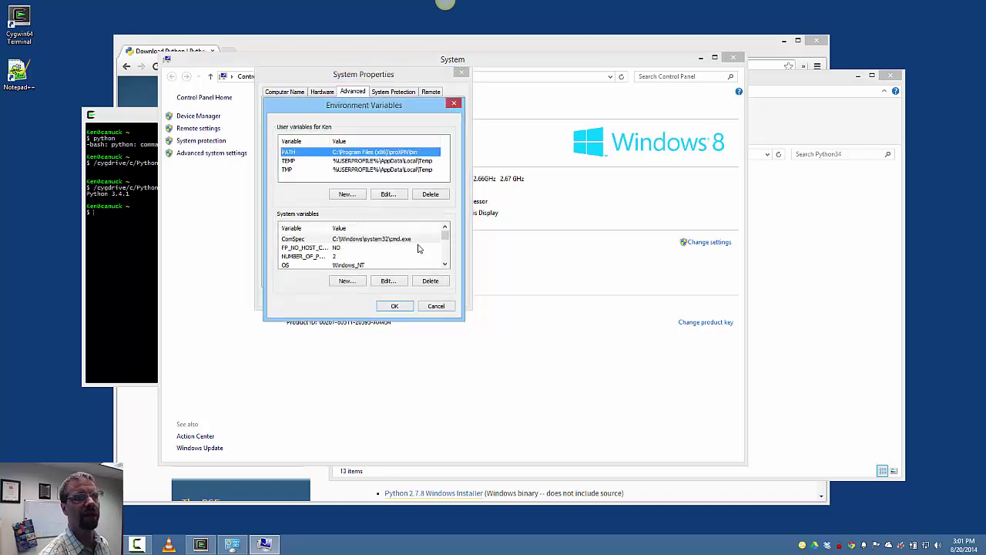
pyautogui.click(444, 264)
pyautogui.click(445, 263)
pyautogui.click(444, 263)
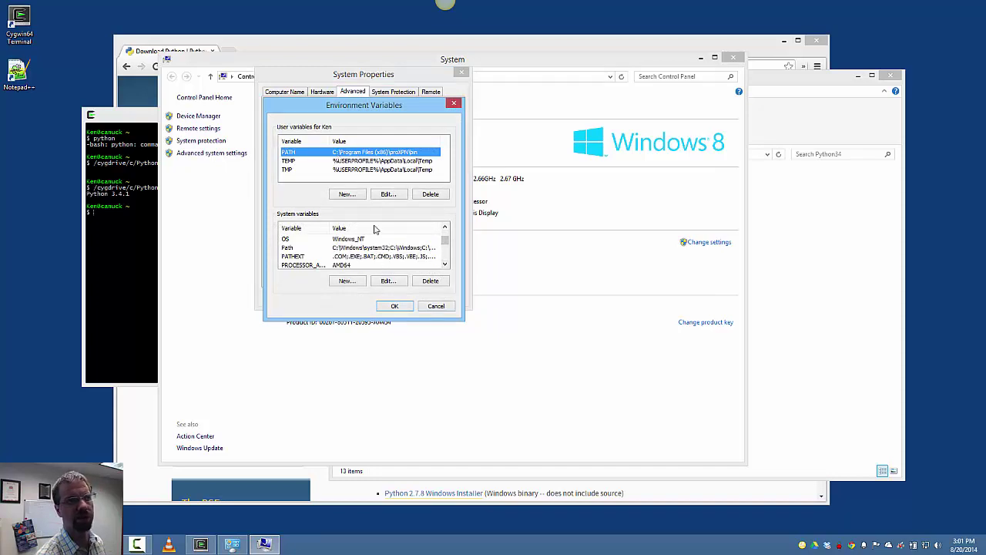
pyautogui.doubleClick(358, 154)
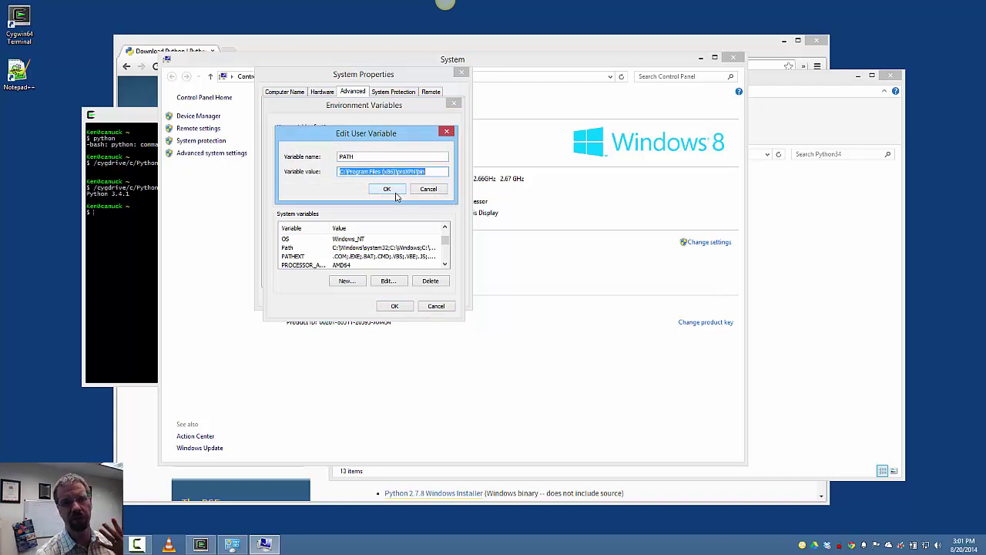
# Step: Put the cursor at the start of the PATH value and show C:\Python34 in Explorer's address bar
pyautogui.press('Home')
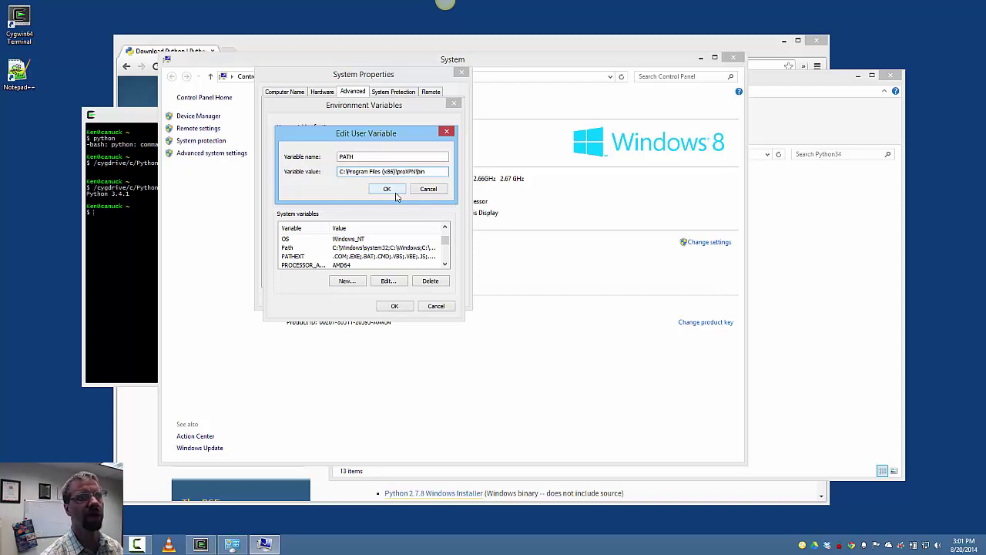
pyautogui.click(762, 79)
pyautogui.click(587, 158)
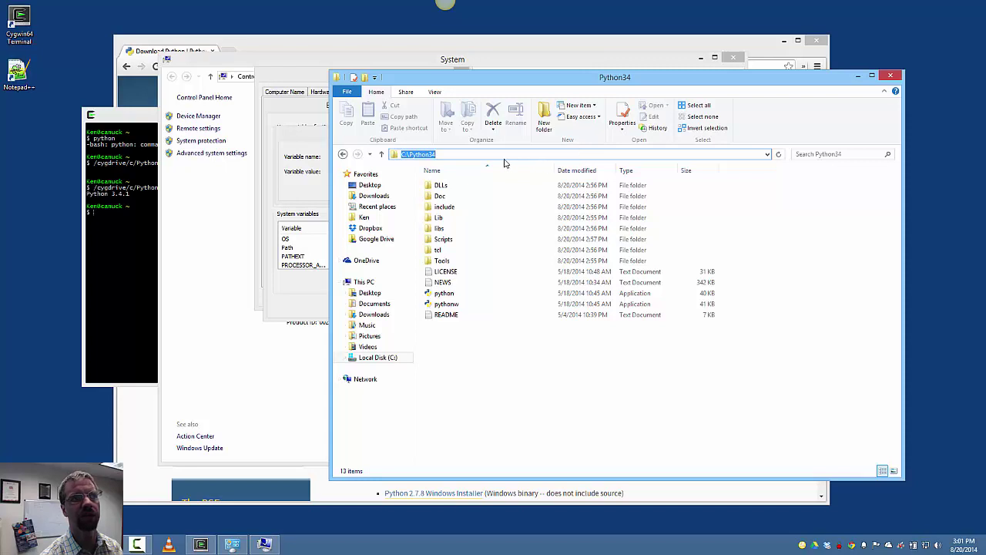
# Step: Copy the C:\Python34 folder path from the File Explorer address bar
pyautogui.rightClick(426, 155)
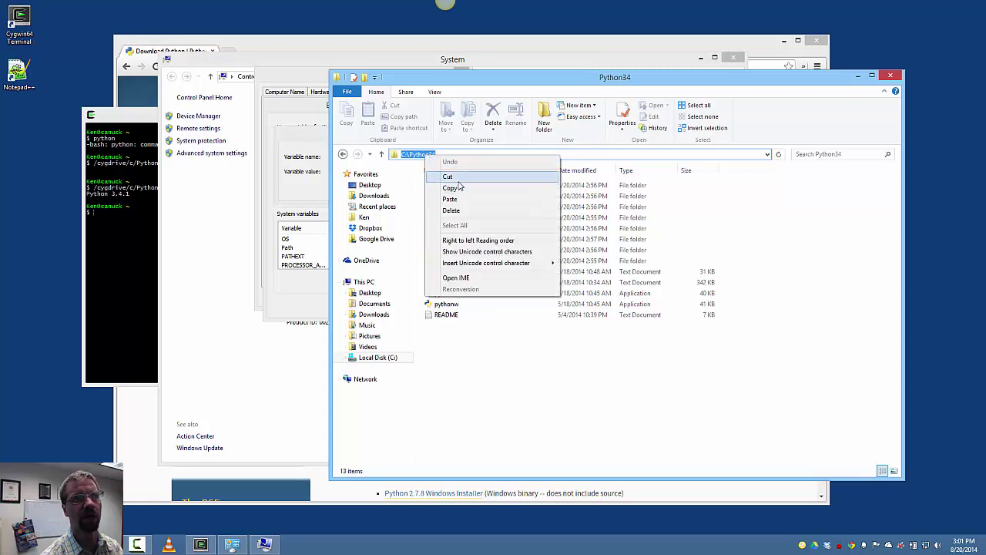
pyautogui.click(464, 190)
pyautogui.press('Escape')
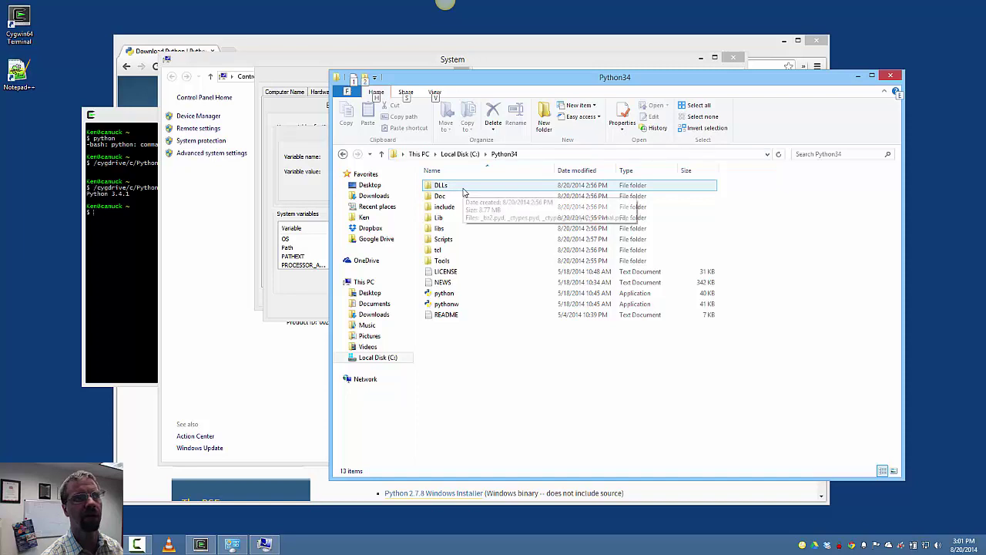
# Step: Insert C:\Python34; at the start of the user PATH and close all settings windows
pyautogui.click(295, 143)
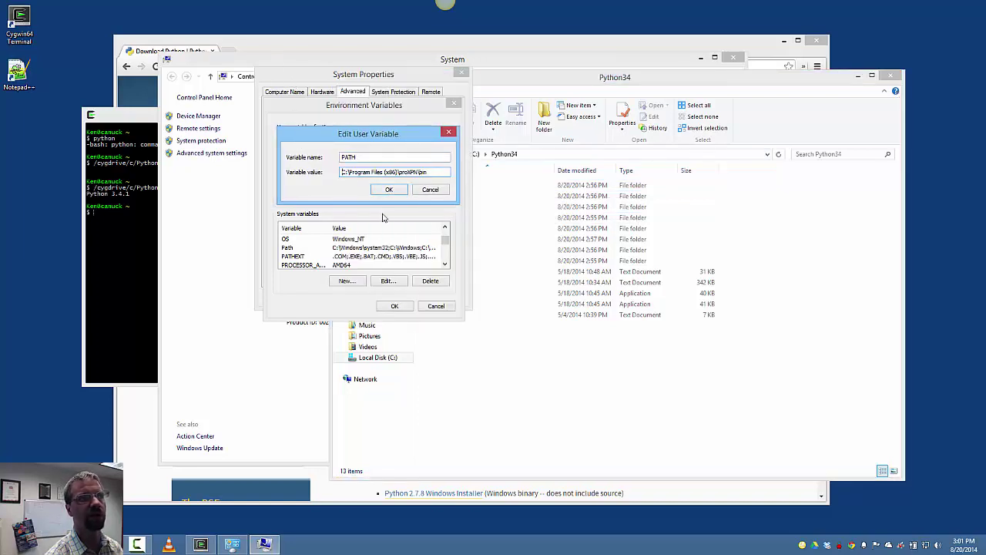
pyautogui.hotkey('ctrl', 'v')
pyautogui.write(';')
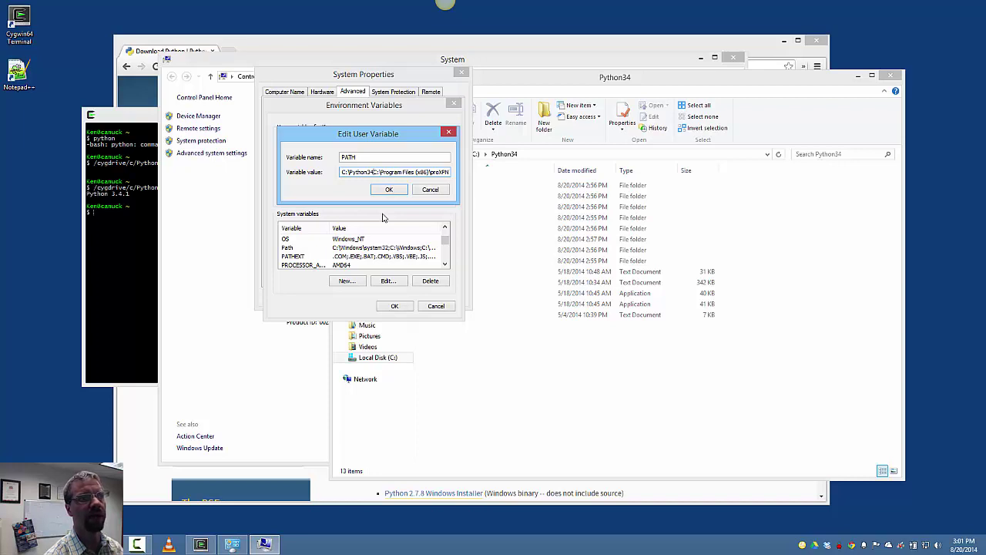
pyautogui.write(';')
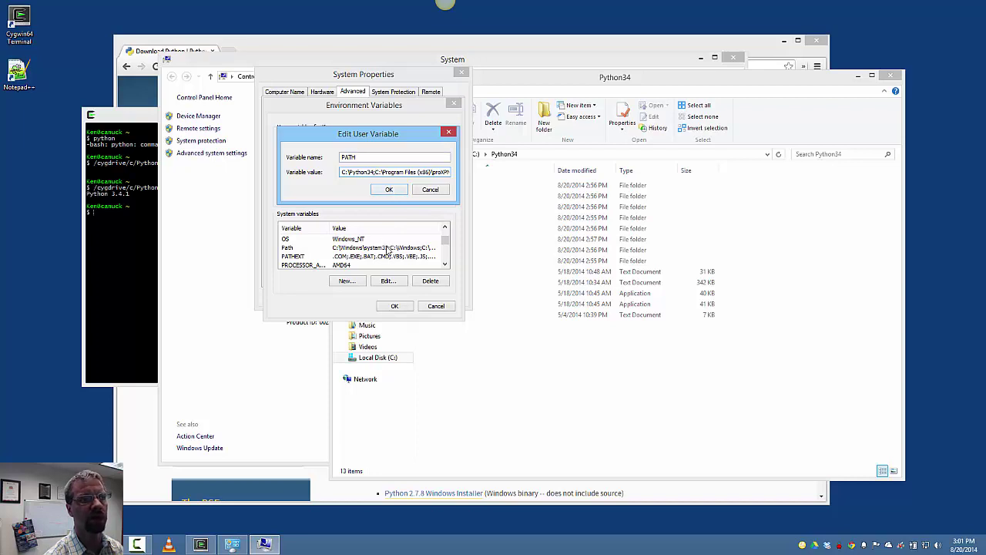
pyautogui.click(388, 190)
pyautogui.click(394, 306)
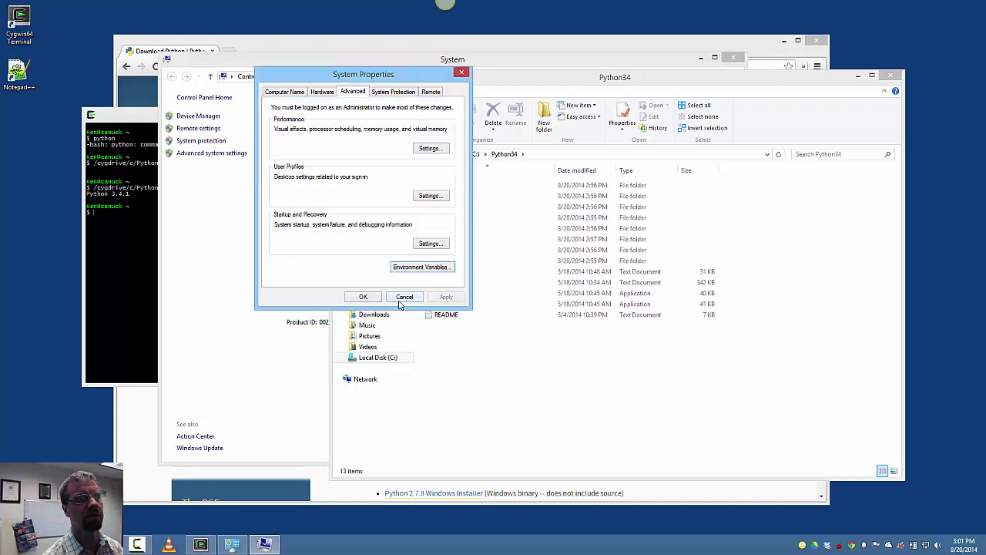
pyautogui.click(363, 296)
pyautogui.click(115, 297)
# Step: Exit the old Cygwin session, launch a fresh Cygwin64 Terminal, and begin typing the python command
pyautogui.write('exit')
pyautogui.press('Return')
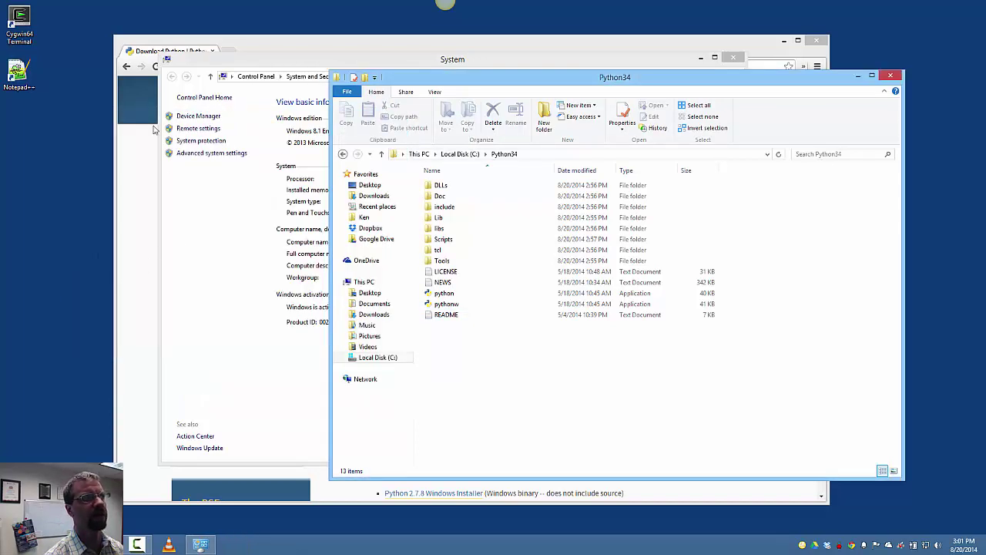
pyautogui.click(19, 29)
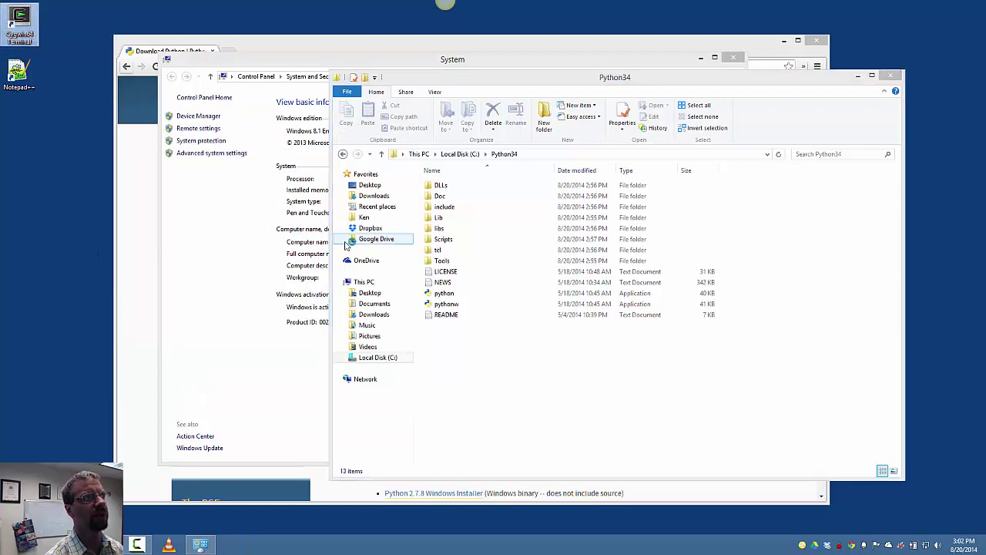
pyautogui.press('Return')
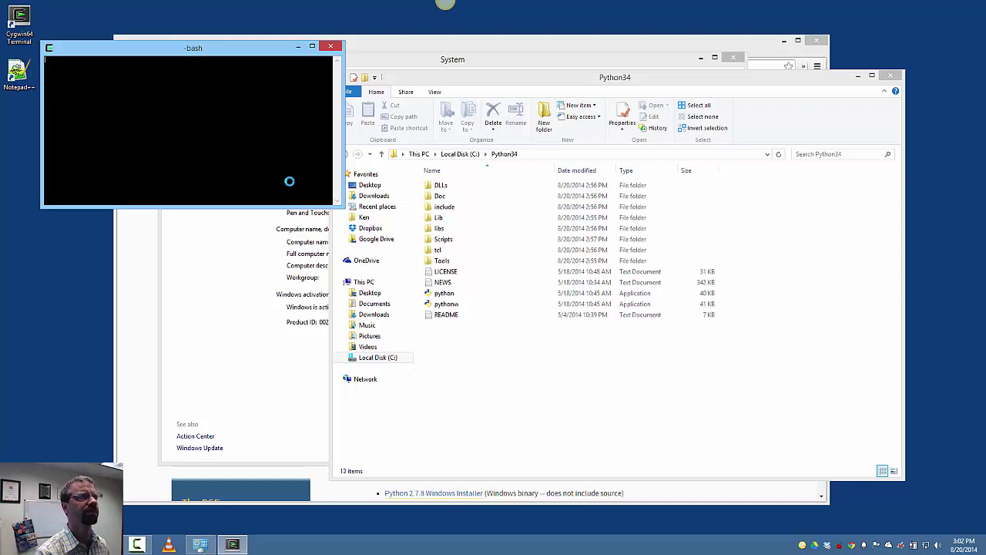
pyautogui.write('python -V')
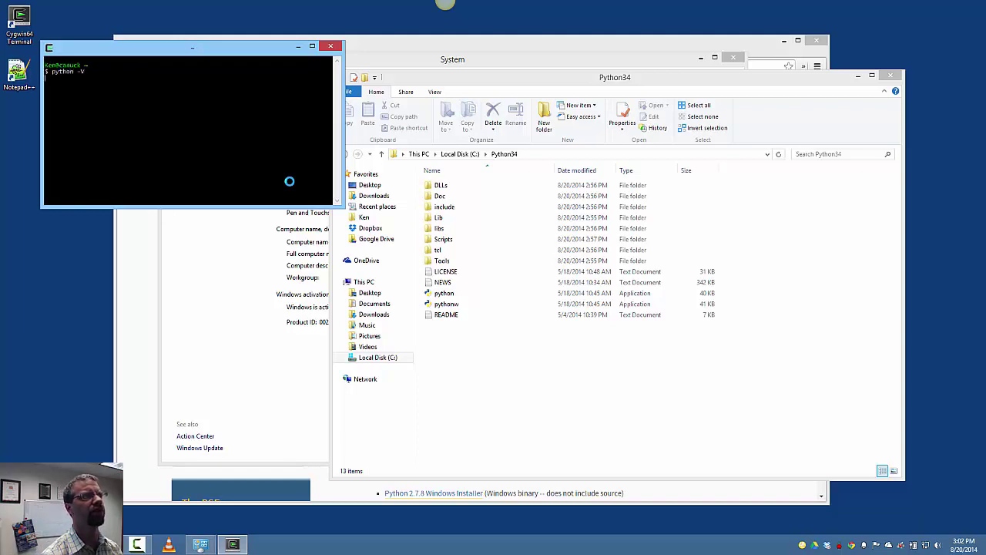